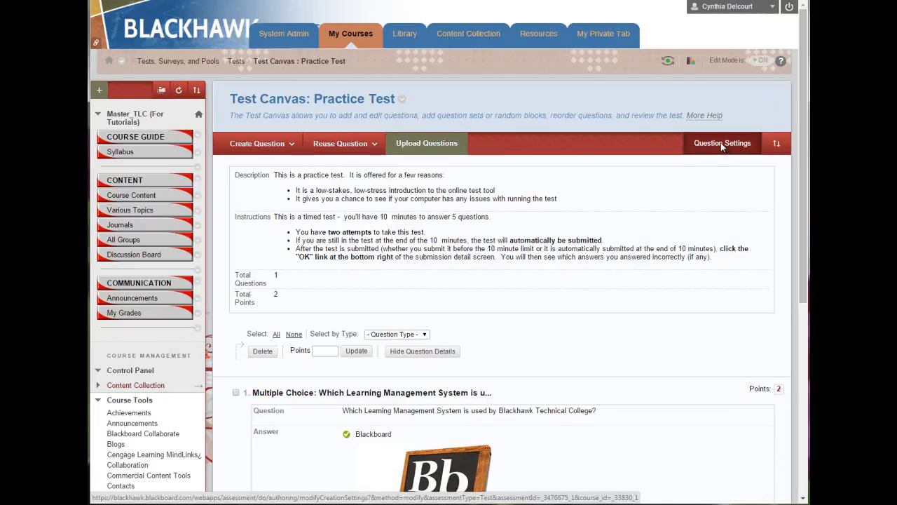
- Open the test's question settings and turn off individual-answer feedback and images, files, and web links for both feedback and answers
click(721, 143)
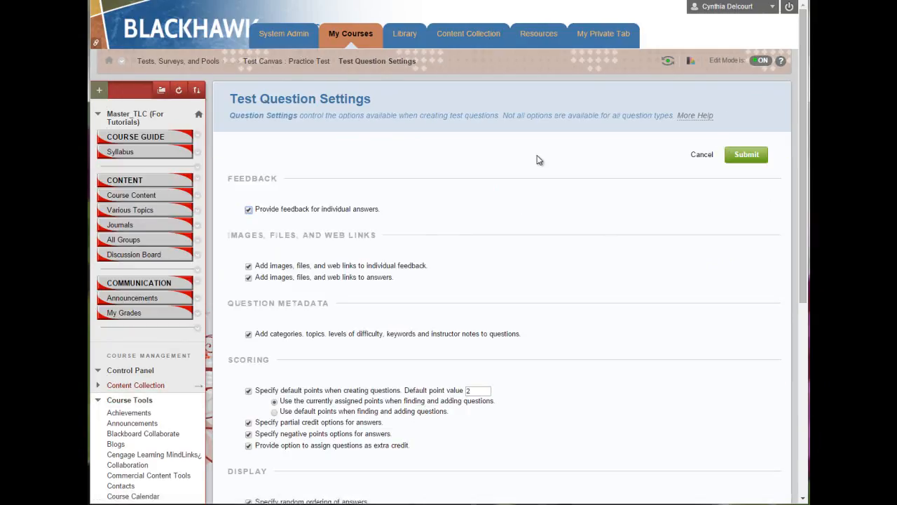
click(248, 210)
click(248, 267)
click(248, 278)
scroll(588, 392, down, 3)
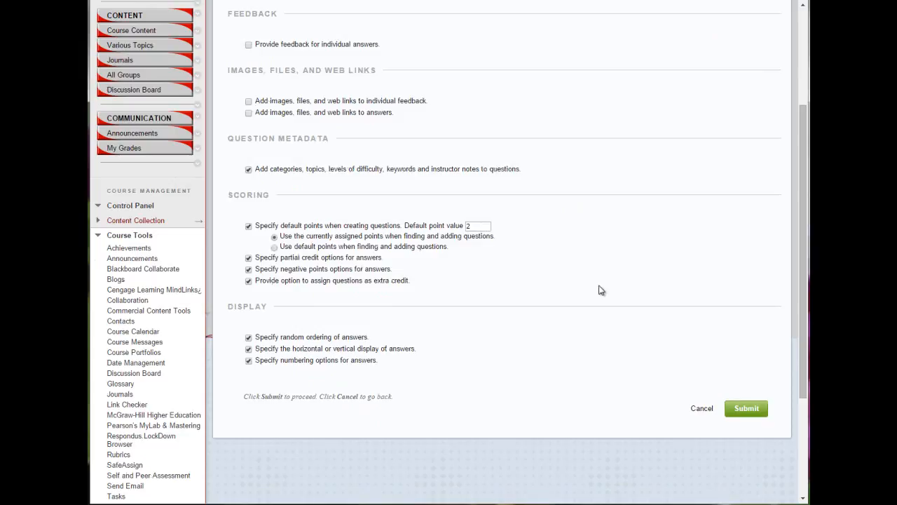
- Re-enable feedback for individual answers and the options adding images, files, and web links to individual feedback and answers
scroll(600, 291, up, 3)
click(248, 208)
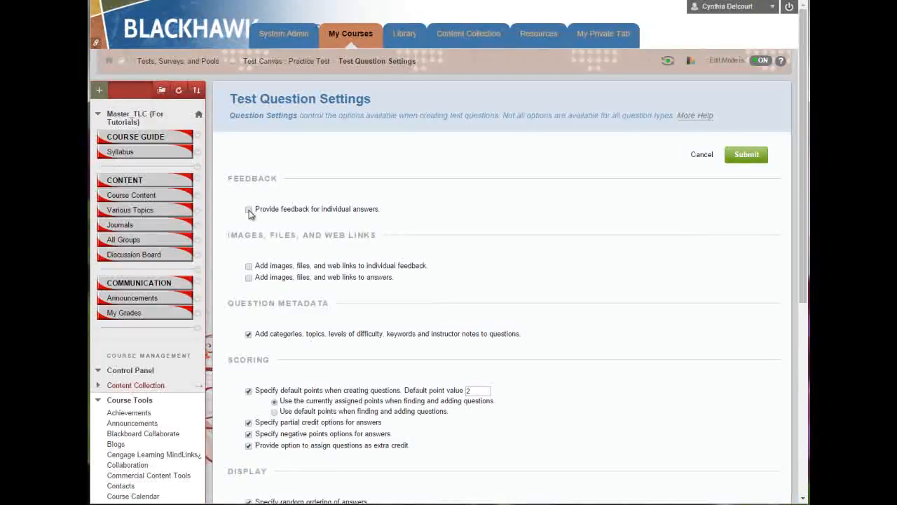
click(248, 266)
click(249, 278)
scroll(679, 438, down, 3)
scroll(679, 439, down, 2)
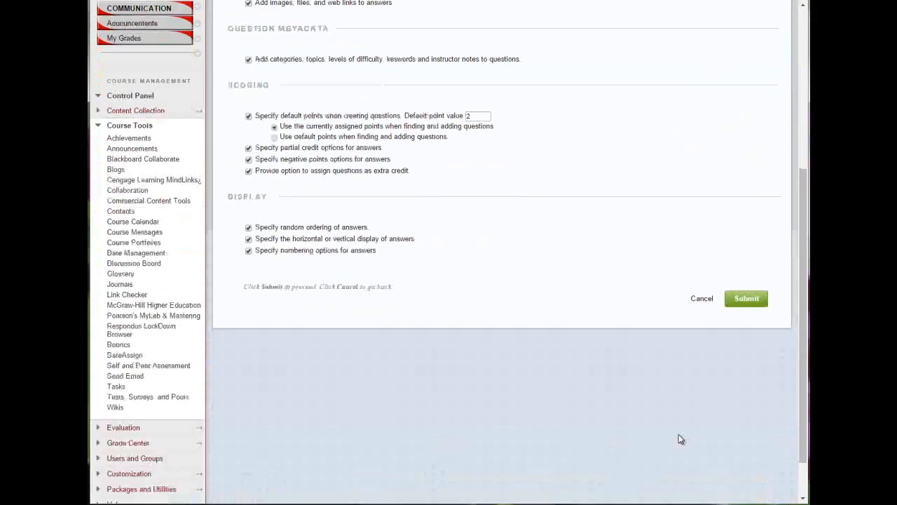
scroll(680, 438, up, 4)
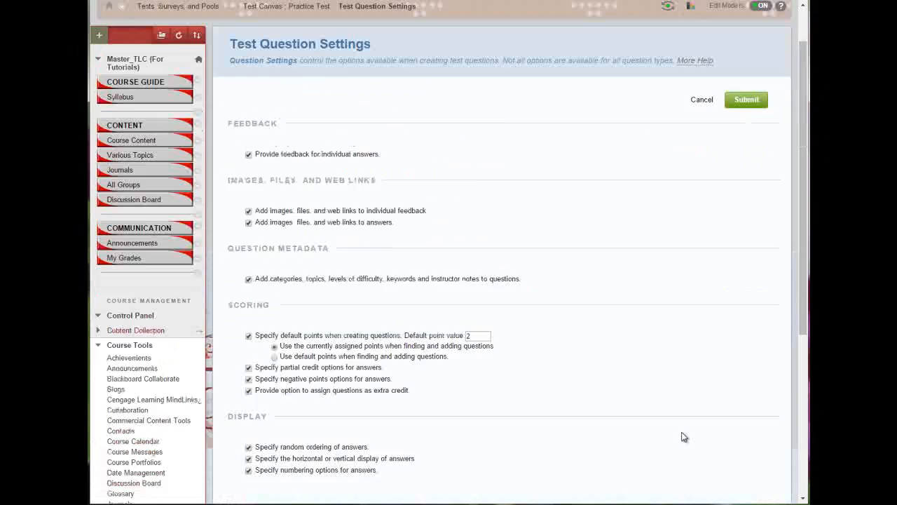
- Open the multiple choice question about the college's Learning Management System for editing
scroll(723, 346, down, 4)
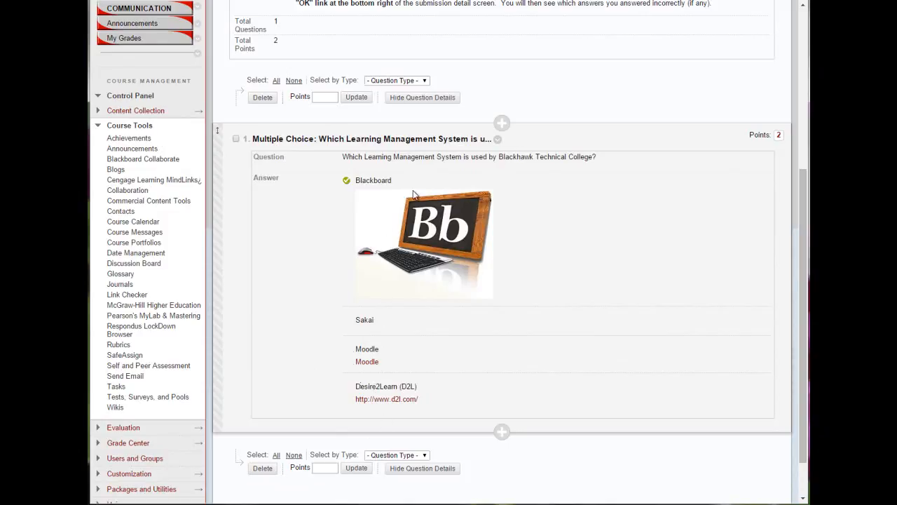
click(498, 139)
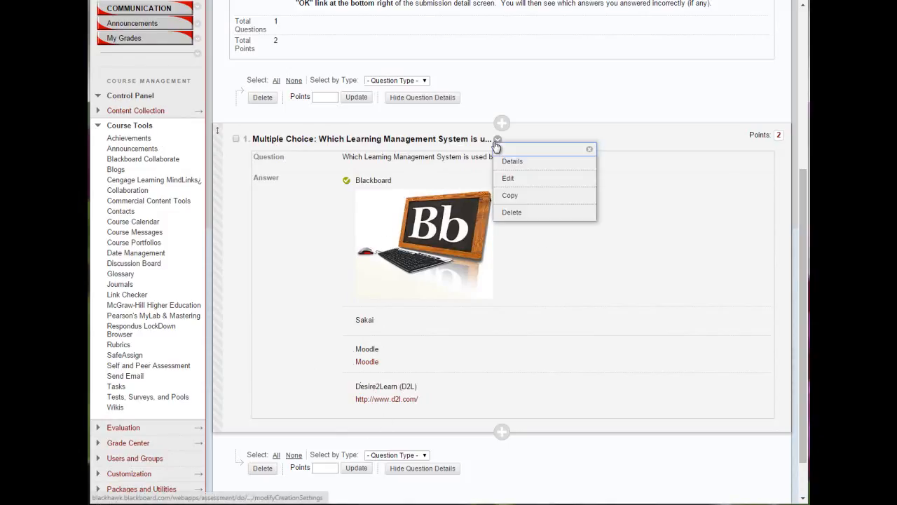
click(514, 178)
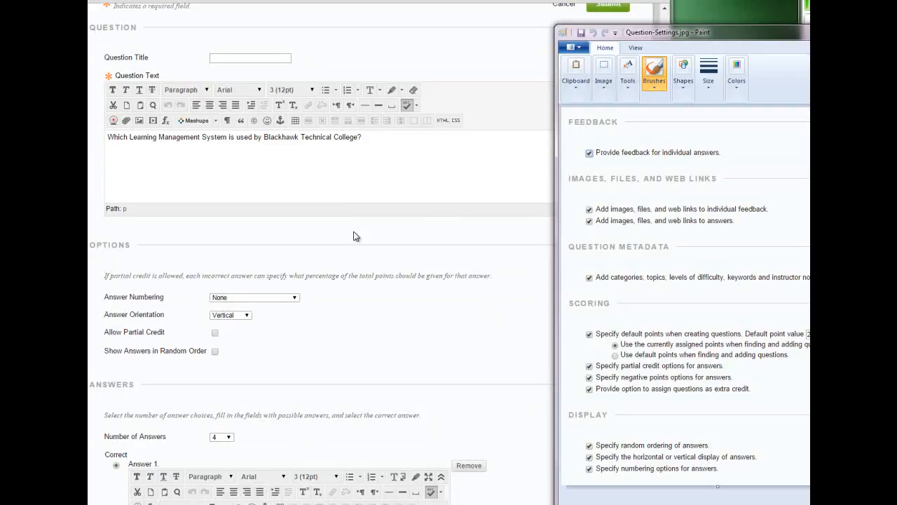
- Examine the question's options and the file, web link and response feedback fields of the Blackboard and Sakai answers
click(354, 236)
scroll(356, 234, down, 3)
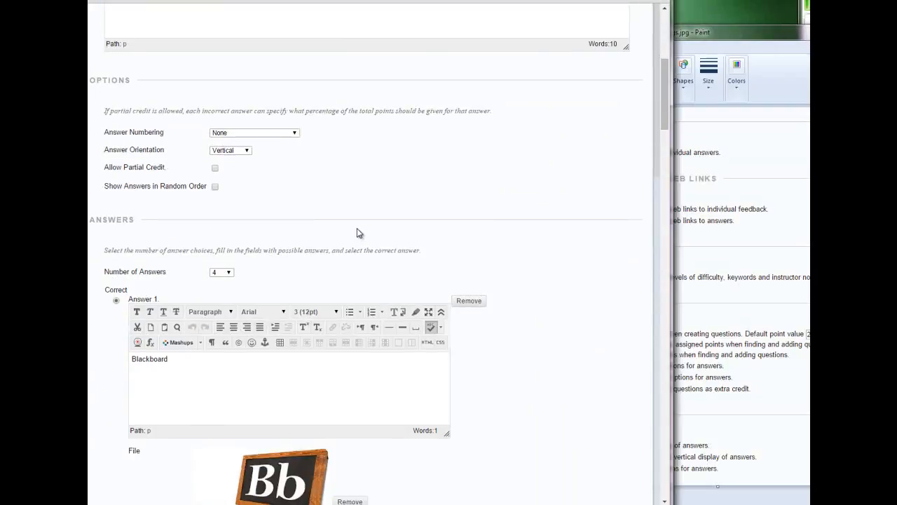
scroll(361, 231, down, 4)
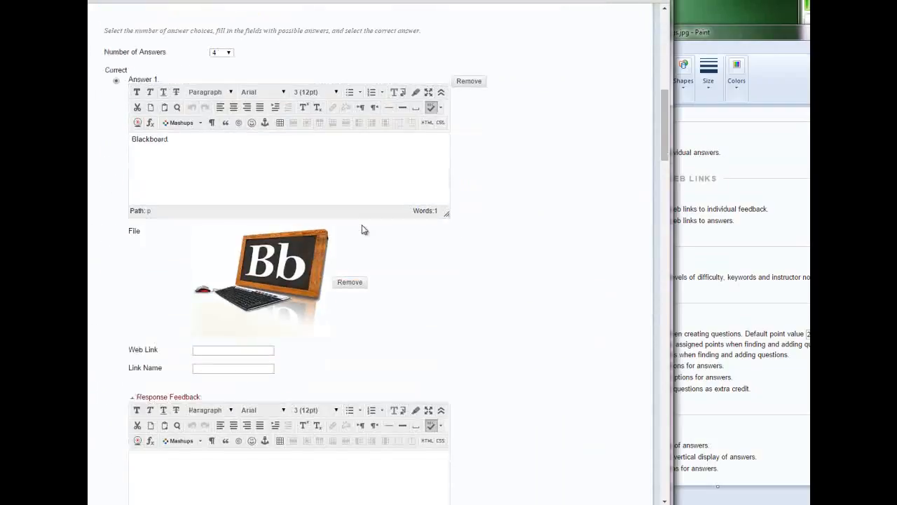
scroll(363, 229, down, 1)
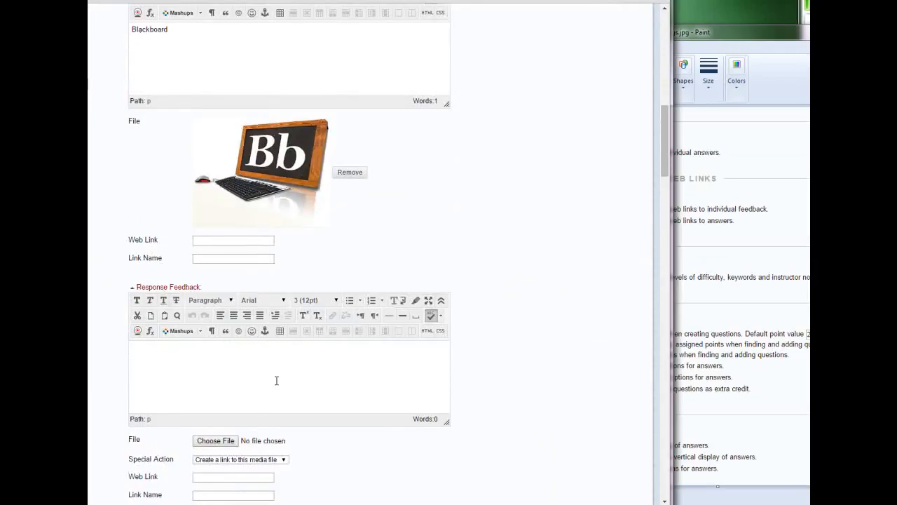
click(789, 196)
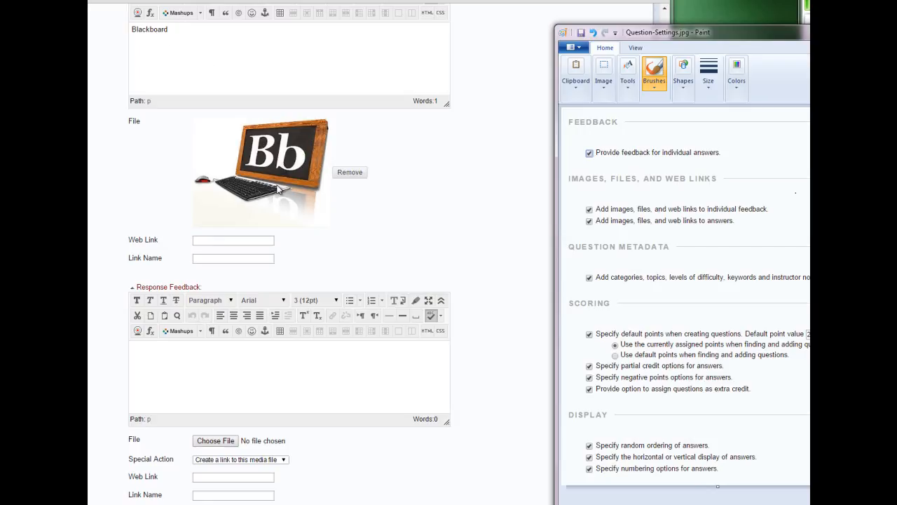
click(477, 297)
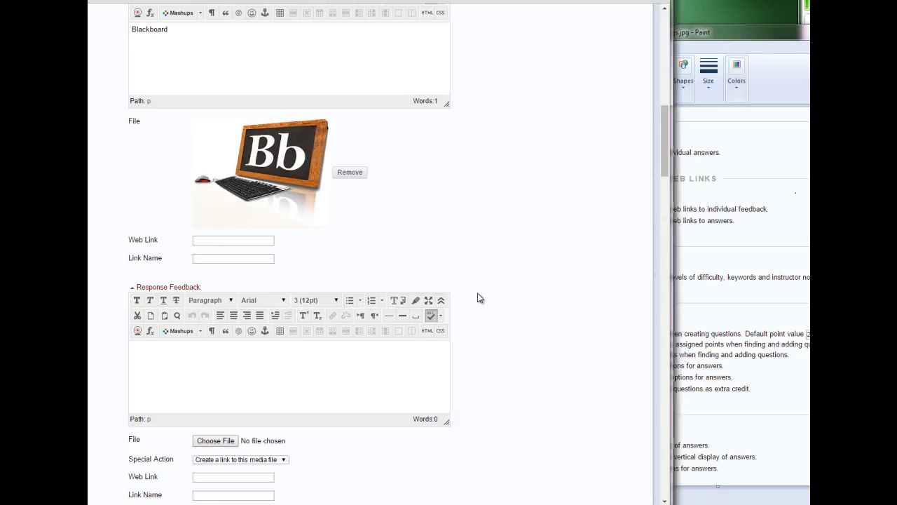
scroll(480, 298, down, 5)
scroll(483, 299, down, 1)
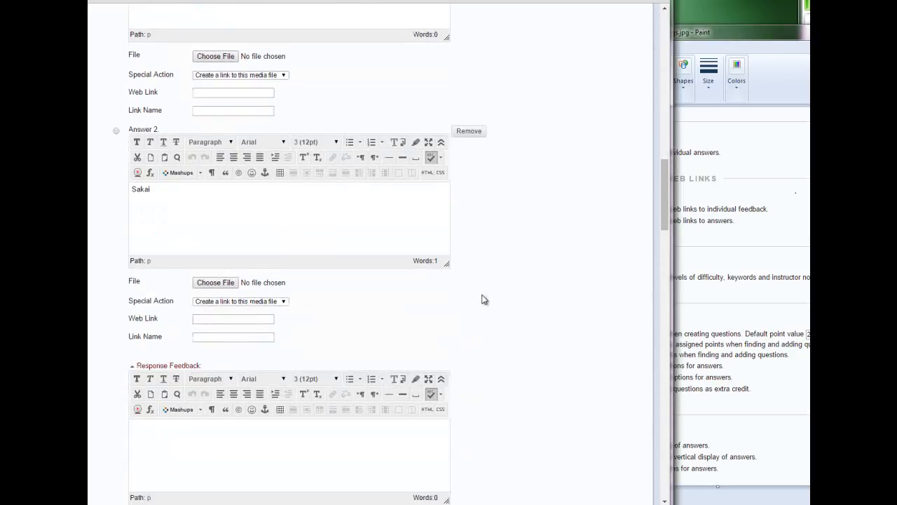
scroll(482, 299, down, 2)
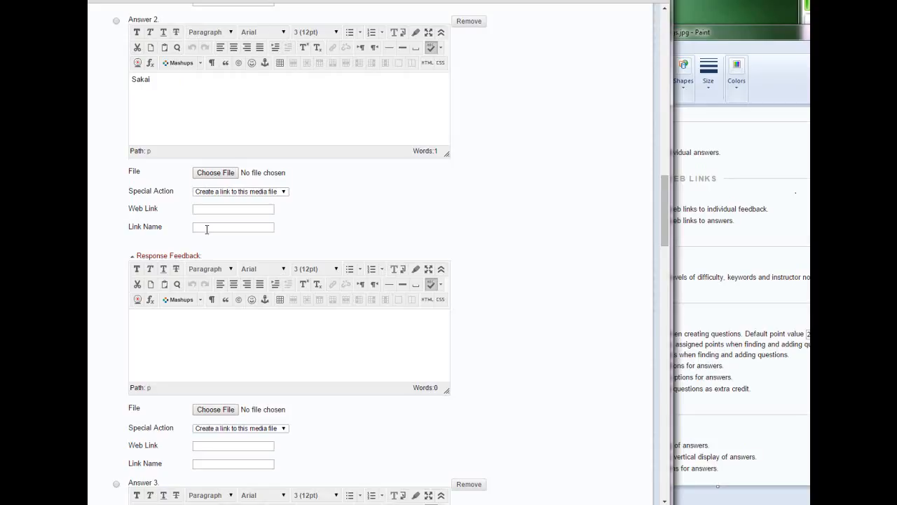
- Examine the link fields of the Moodle and Desire2Learn answers, plus the categories, keywords and instructor notes sections
drag(665, 211, 677, 282)
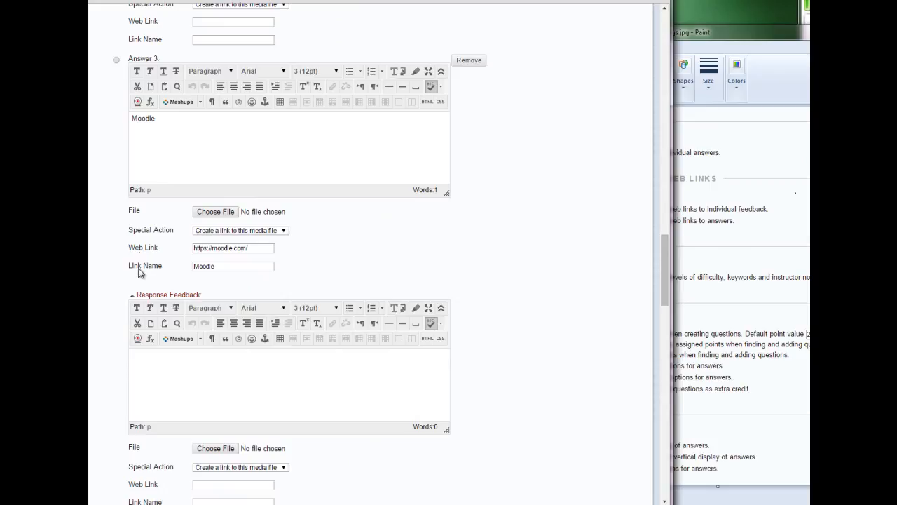
click(225, 266)
drag(665, 278, 665, 350)
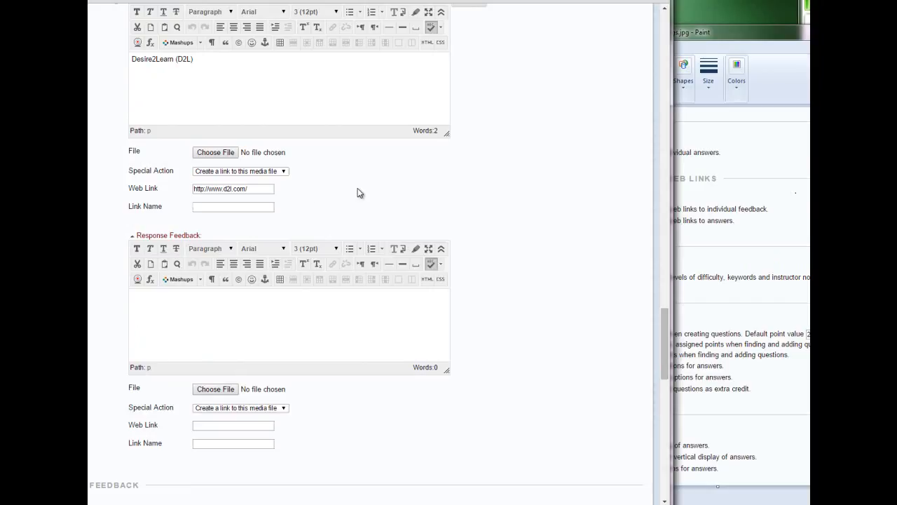
click(756, 176)
mouse_move(565, 114)
mouse_down()
mouse_move(564, 245)
mouse_move(806, 116)
mouse_move(566, 116)
mouse_up()
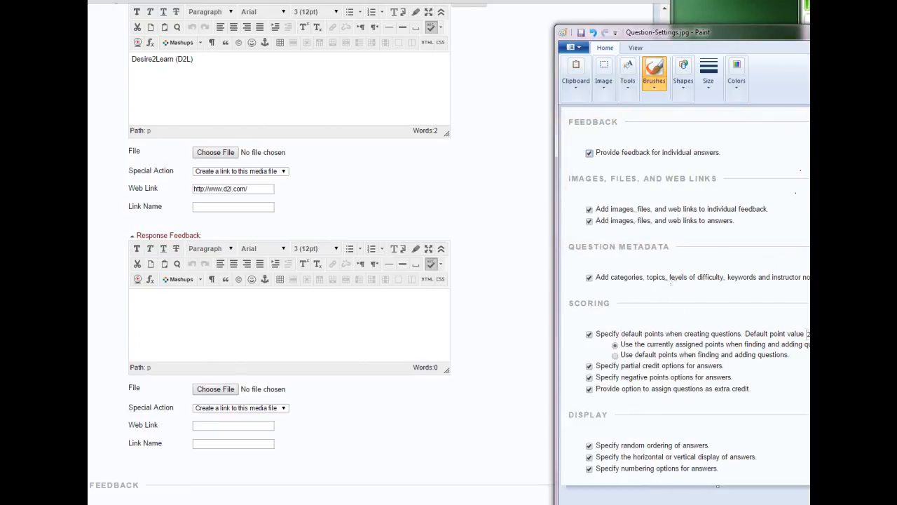
click(495, 220)
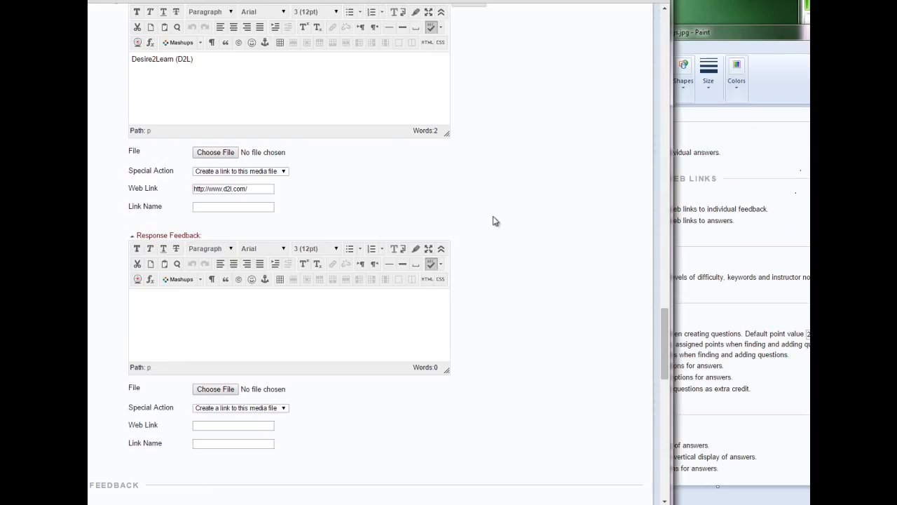
scroll(497, 220, down, 8)
scroll(507, 220, down, 4)
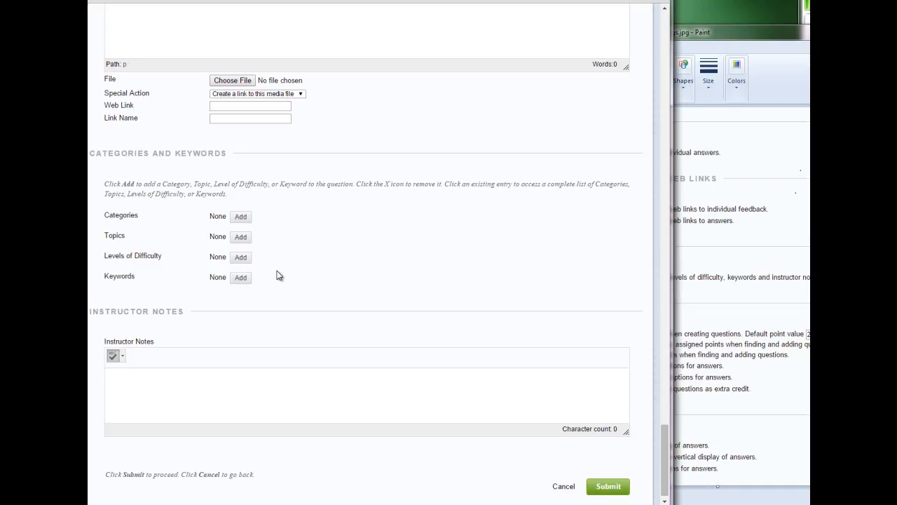
click(756, 241)
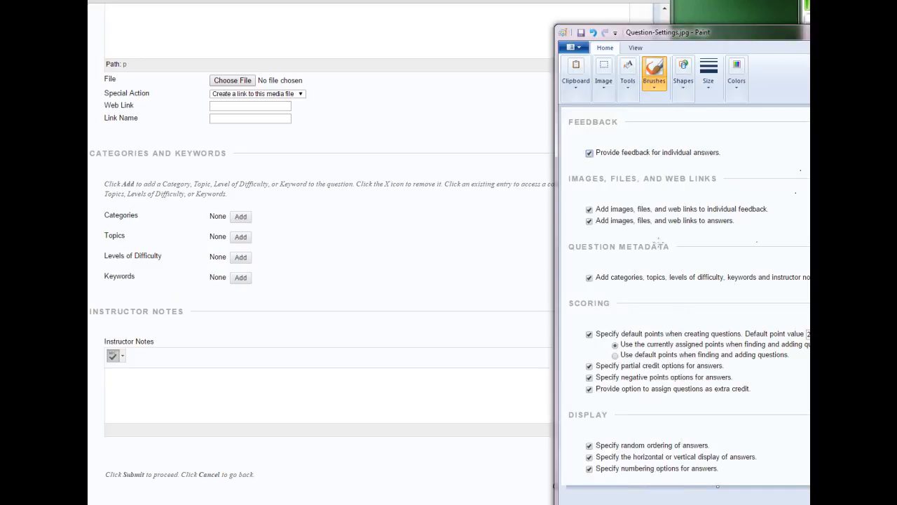
click(497, 230)
- Set the question's answer numbering to Lowercase Letters (a, b, c) and submit the edited question
mouse_move(672, 375)
mouse_down()
mouse_move(656, 363)
mouse_move(682, 305)
mouse_move(694, 329)
mouse_up()
mouse_move(687, 448)
mouse_down()
mouse_move(686, 162)
mouse_move(715, 56)
mouse_move(697, 74)
mouse_up()
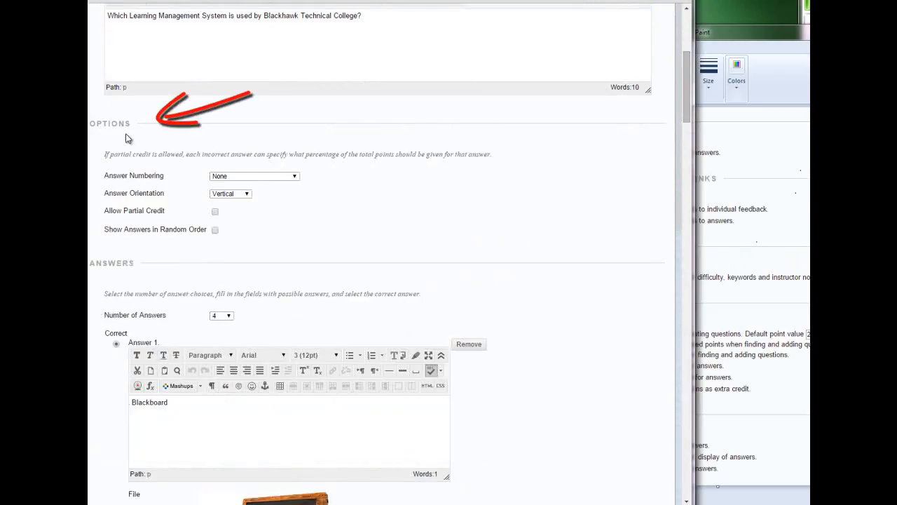
click(297, 177)
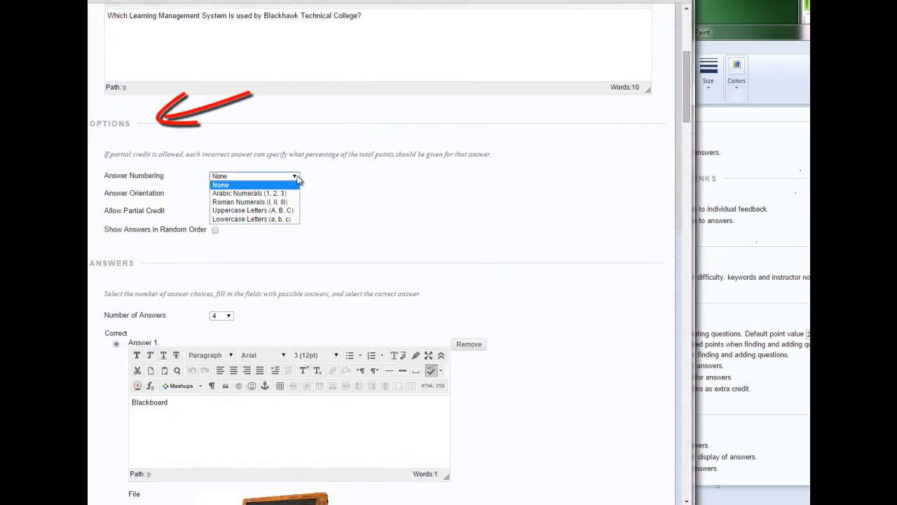
click(285, 223)
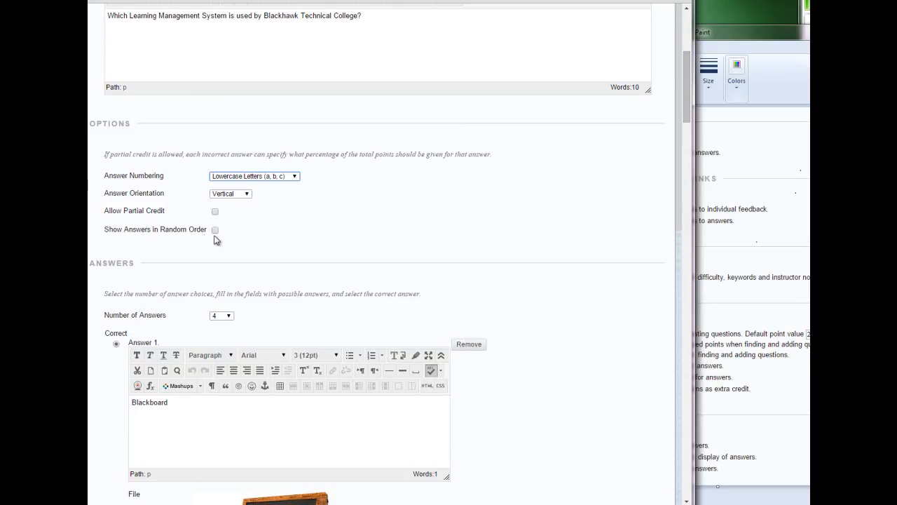
click(769, 324)
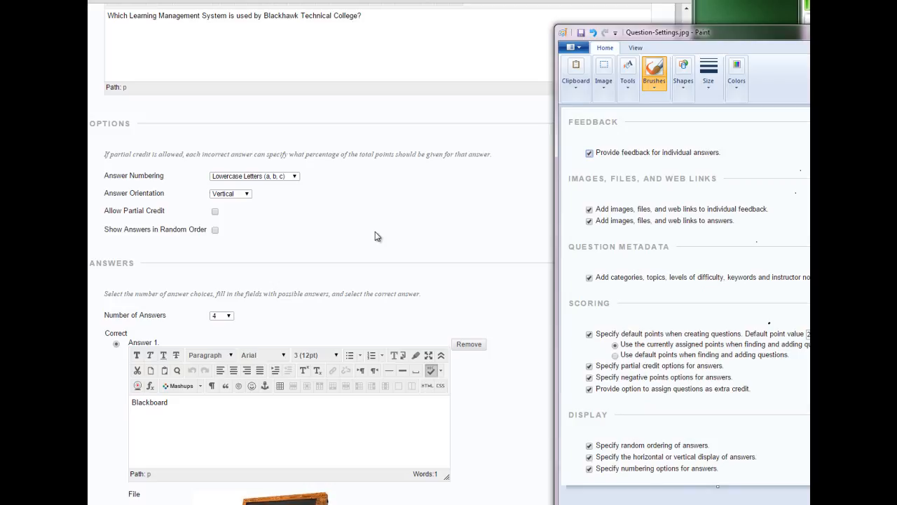
scroll(566, 230, up, 3)
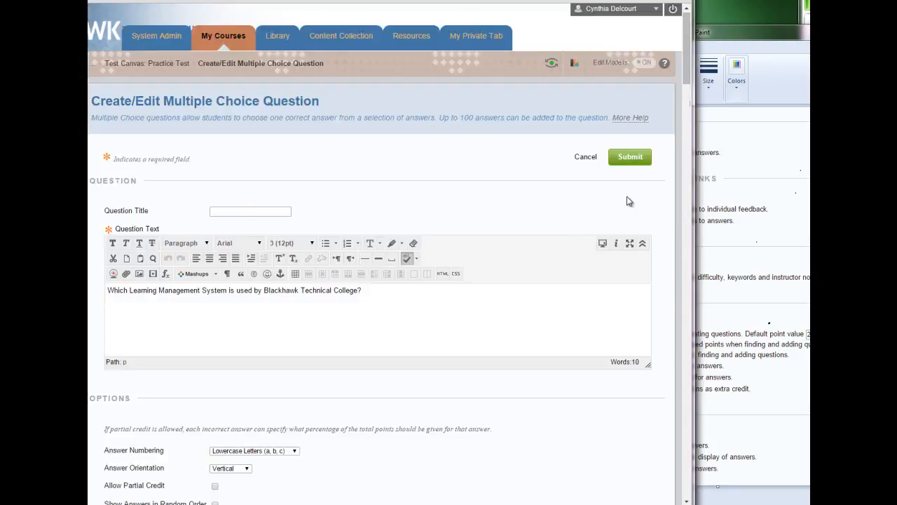
click(631, 157)
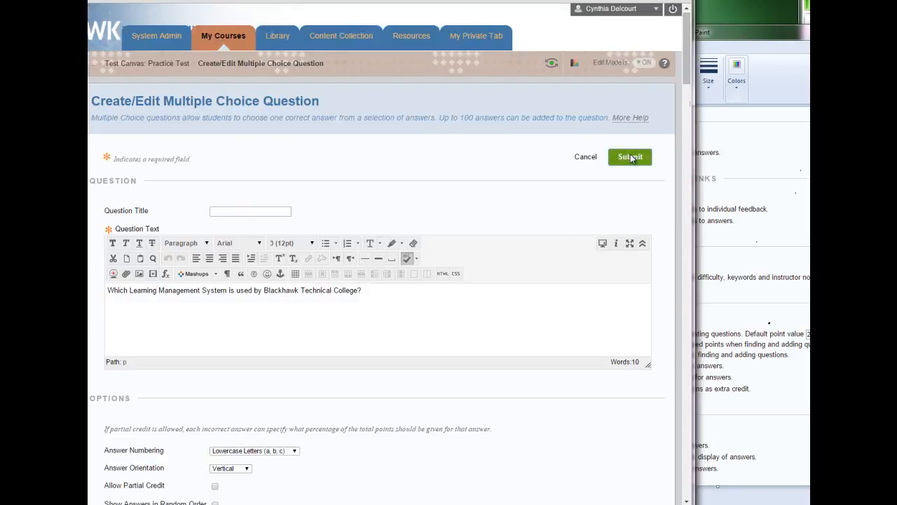
- Select all questions in the practice test and update their points to 5
scroll(523, 181, down, 1)
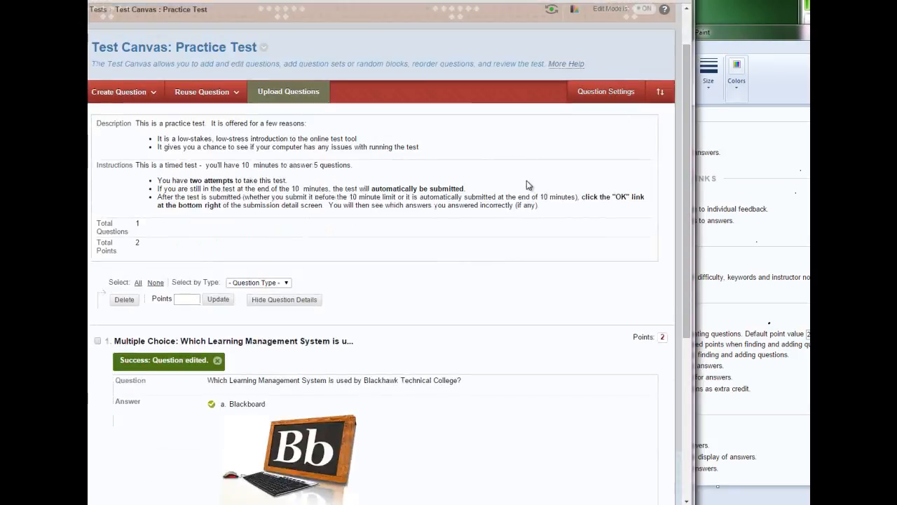
scroll(527, 185, down, 5)
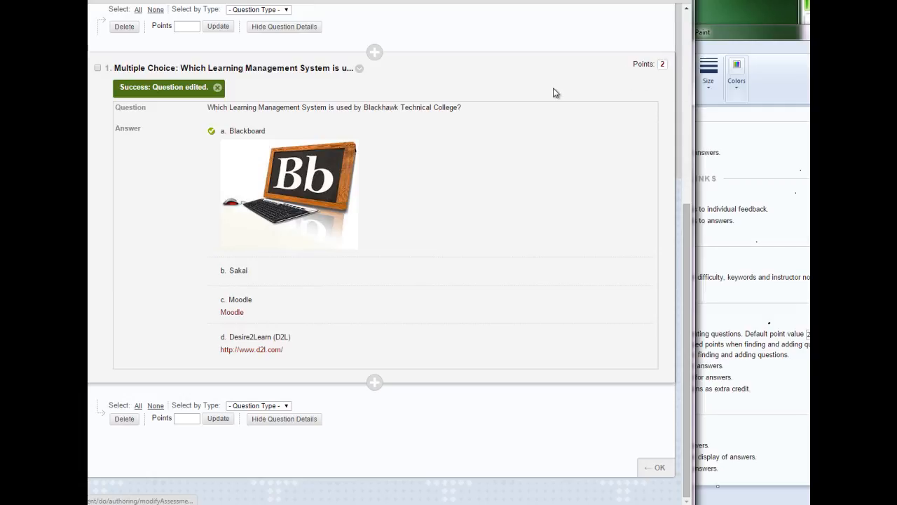
scroll(544, 105, up, 1)
scroll(544, 106, up, 1)
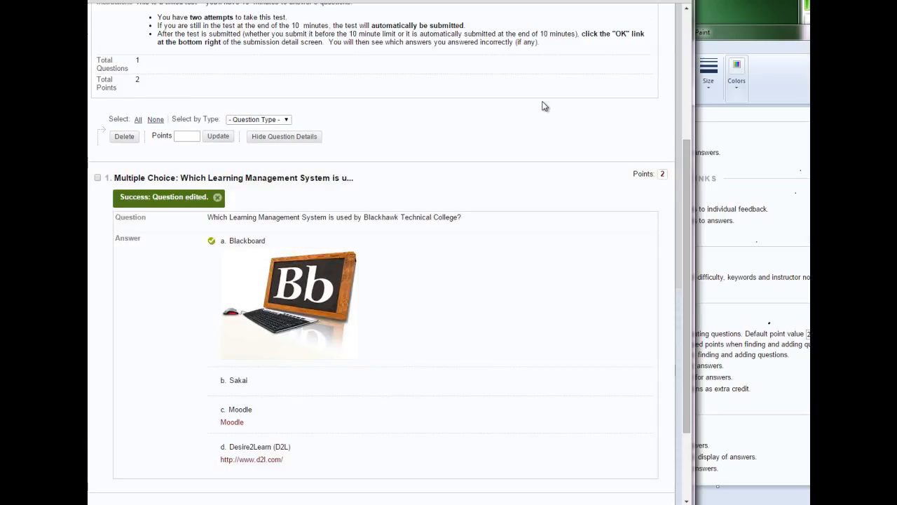
scroll(545, 105, up, 1)
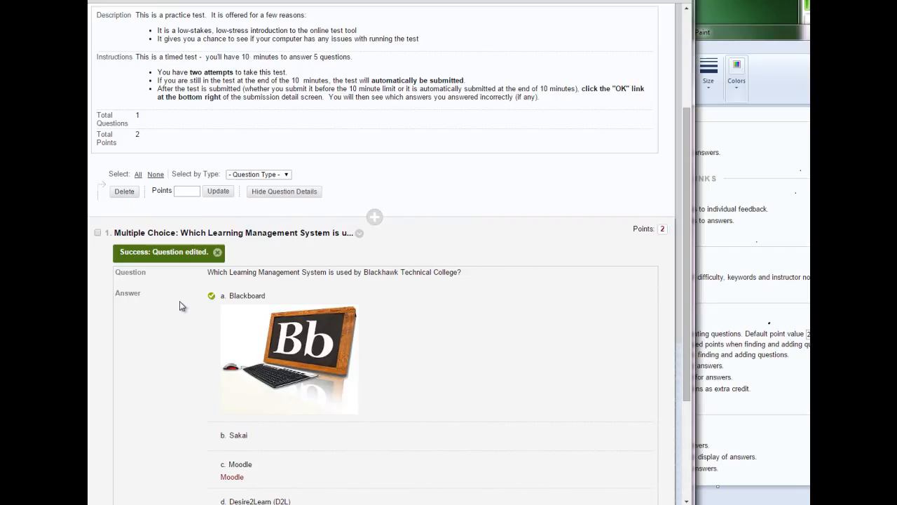
click(137, 175)
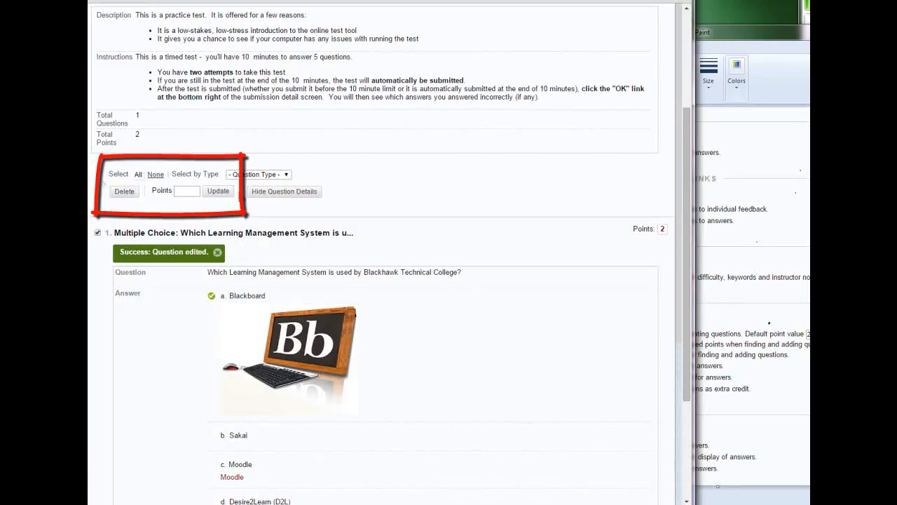
click(184, 189)
click(219, 192)
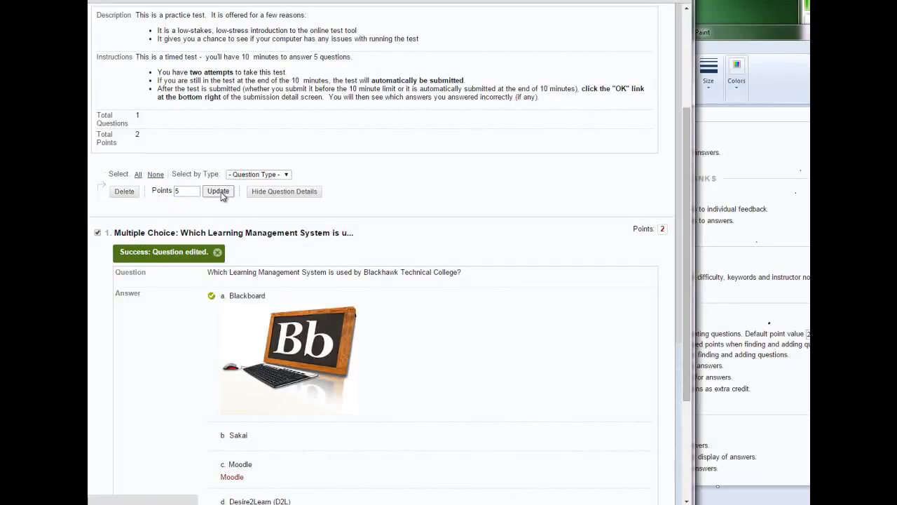
- Check the individual points and extra credit options of question 1 without changing them
scroll(645, 421, down, 3)
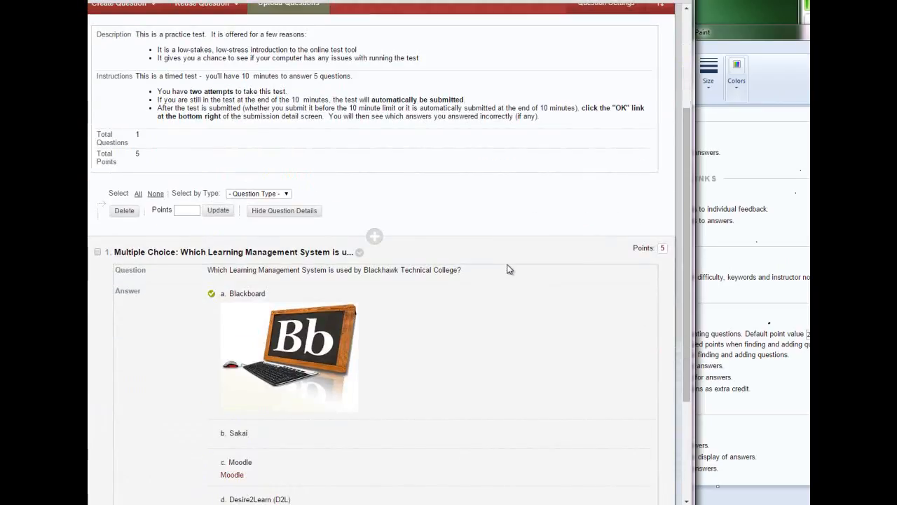
scroll(509, 269, down, 3)
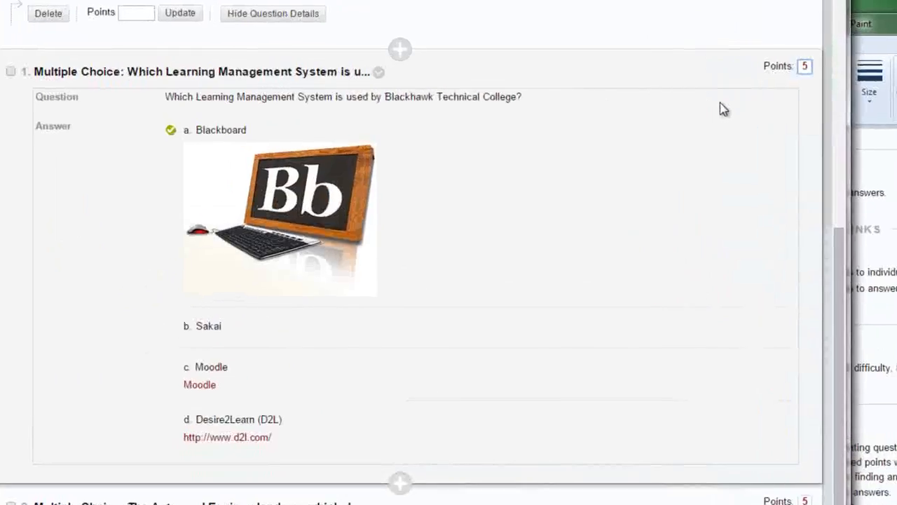
click(804, 66)
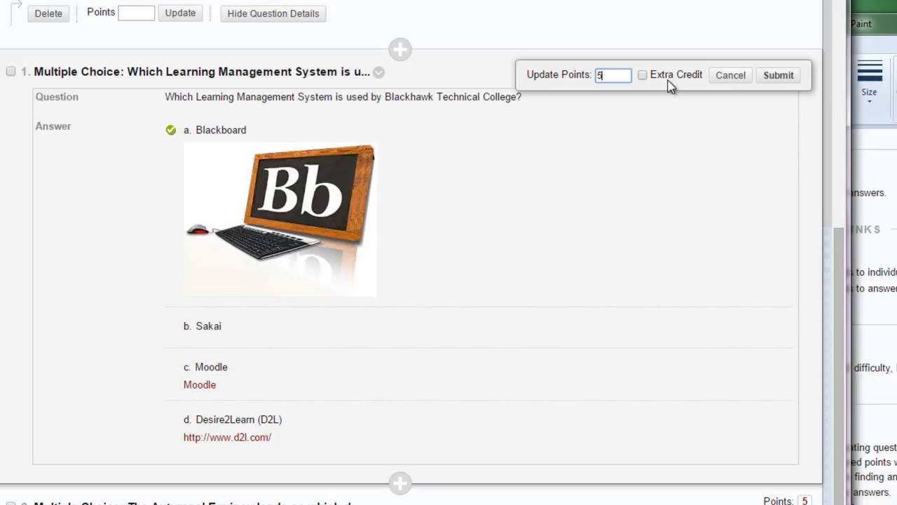
click(731, 79)
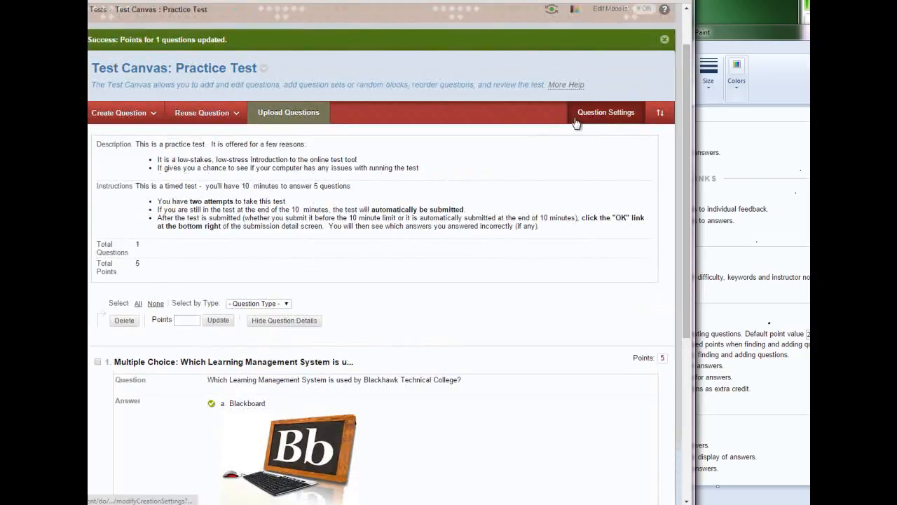
scroll(521, 375, down, 1)
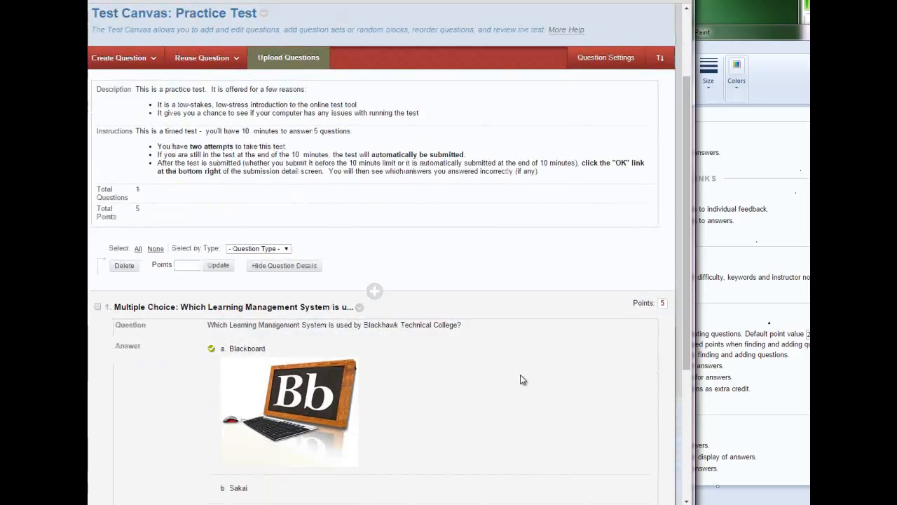